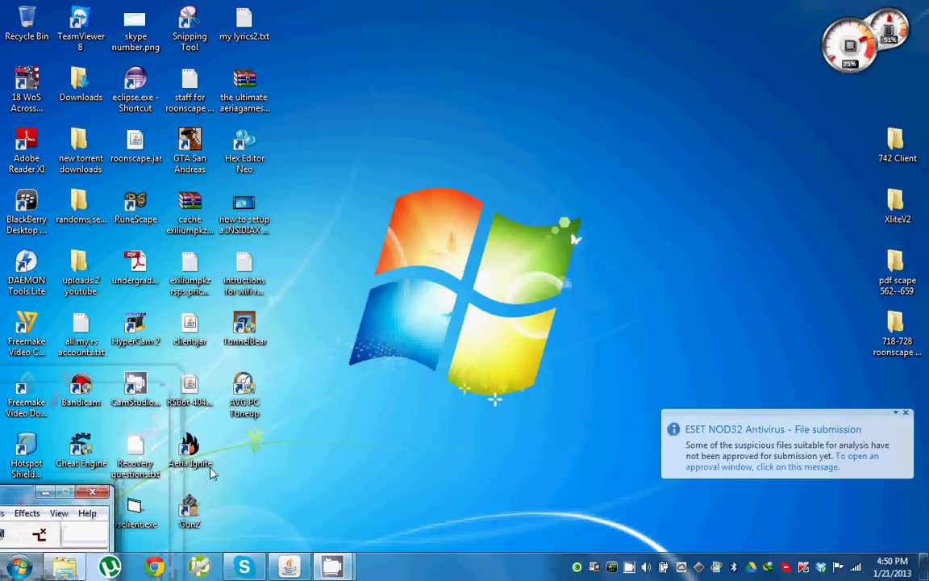
# Step: Dismiss the antivirus notification and open the desktop archive "the ultimate aeriagames gunz hack.rar", closing the licence reminder
pyautogui.click(906, 419)
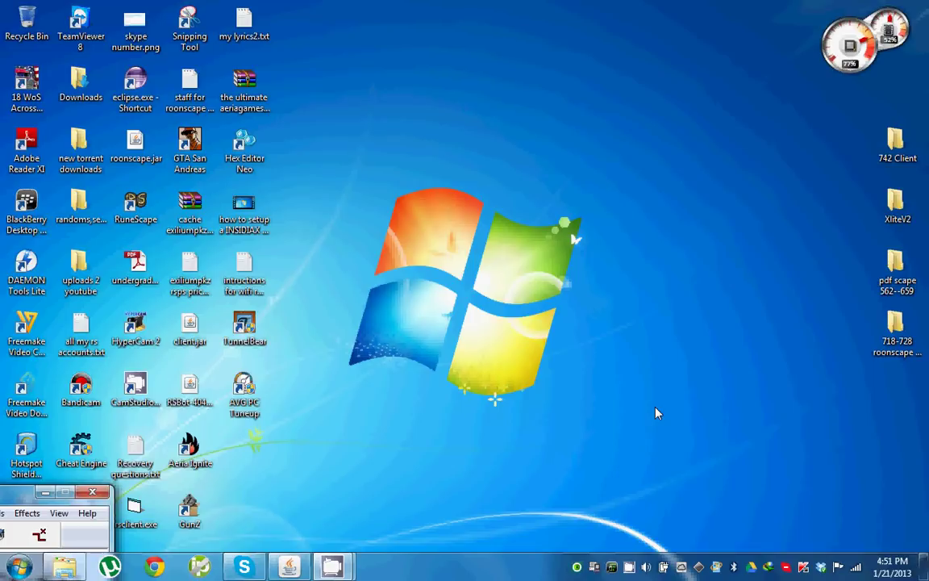
pyautogui.click(245, 208)
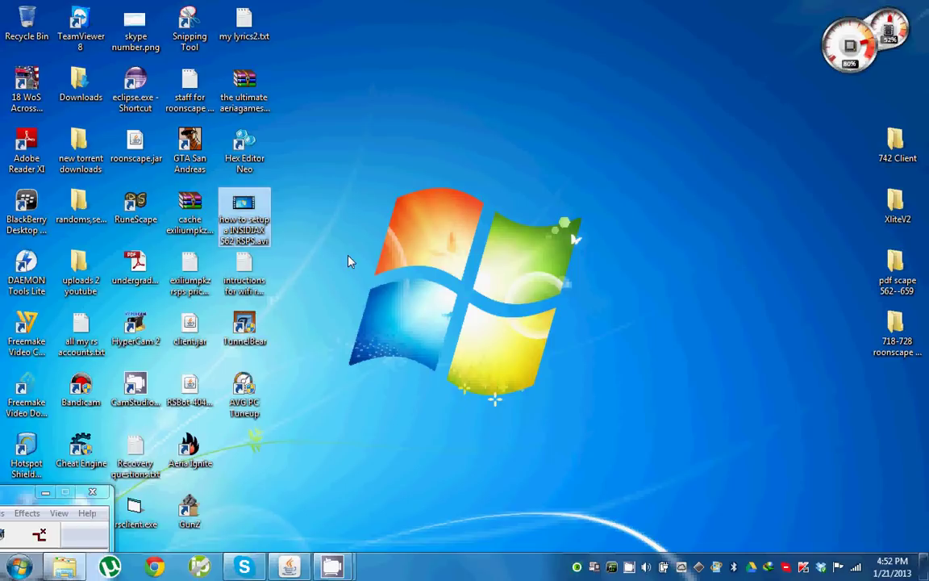
pyautogui.click(246, 20)
pyautogui.click(216, 63)
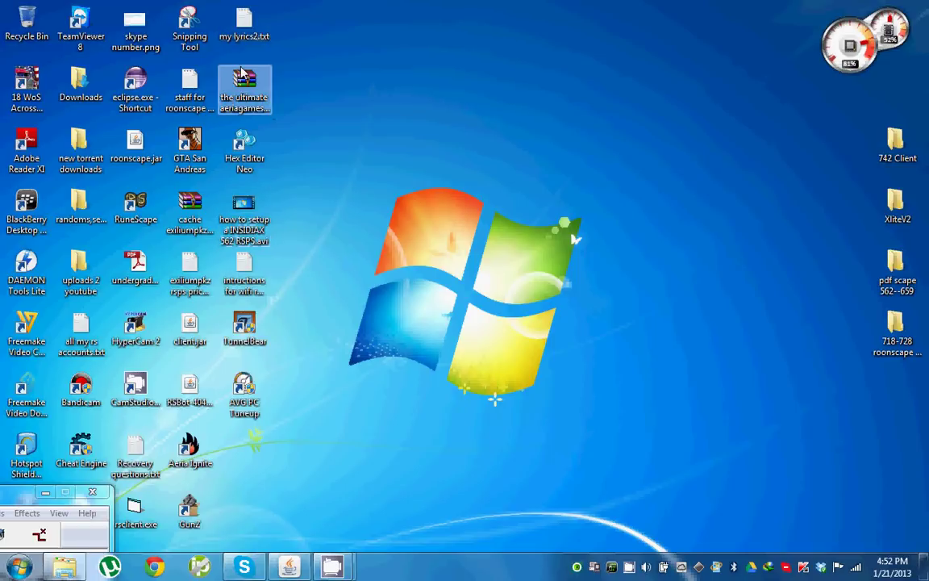
pyautogui.click(244, 95)
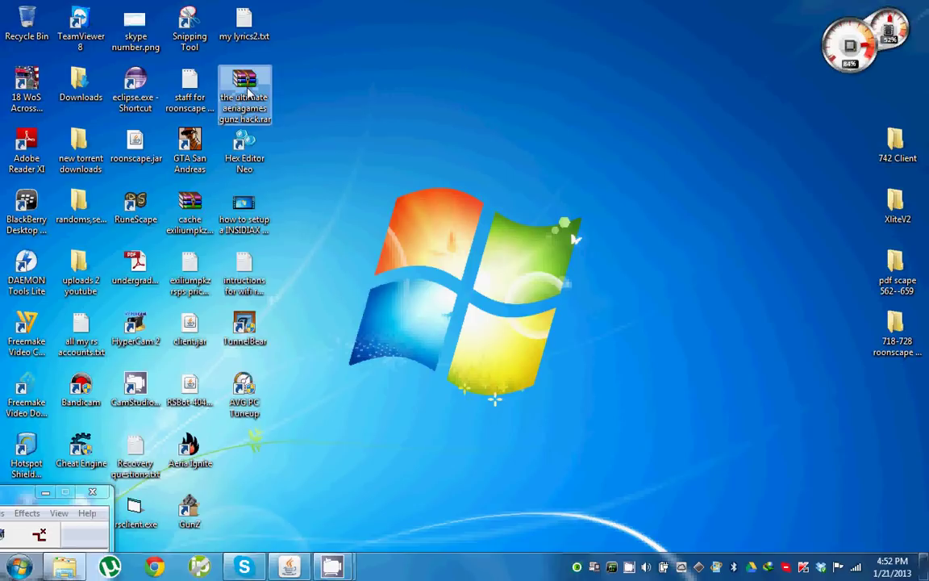
pyautogui.doubleClick(244, 89)
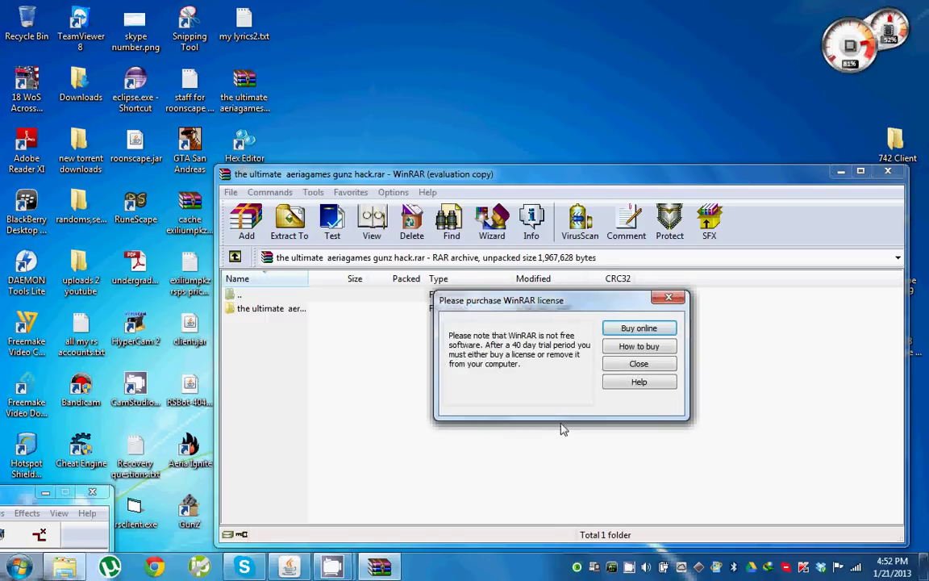
pyautogui.click(615, 364)
pyautogui.moveTo(546, 194); pyautogui.dragTo(354, 116)
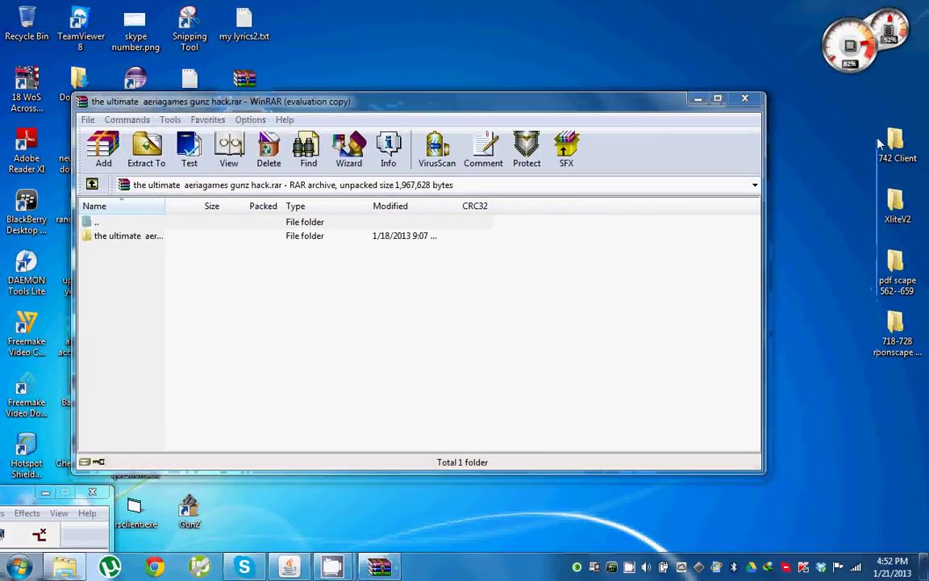
pyautogui.moveTo(881, 367); pyautogui.dragTo(784, 105)
pyautogui.click(883, 339)
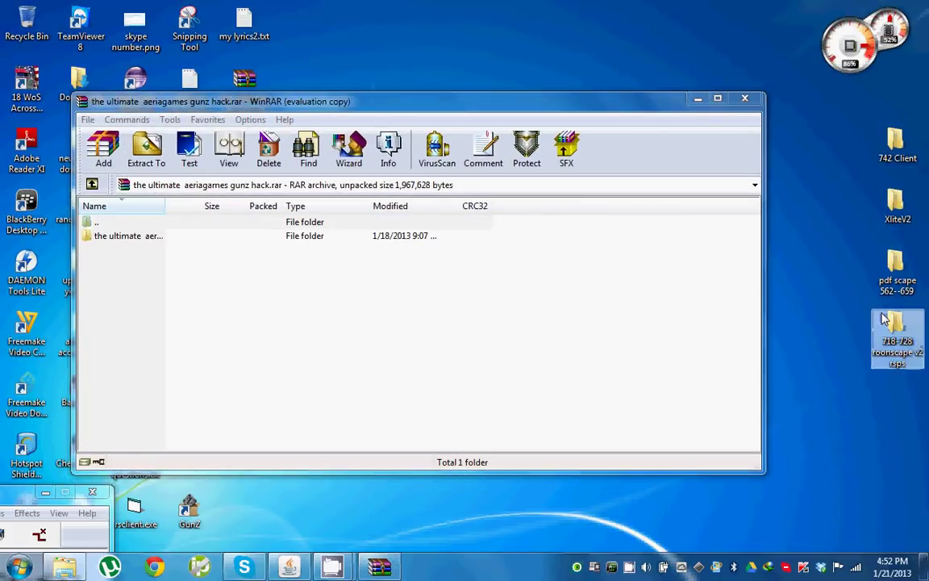
pyautogui.click(893, 273)
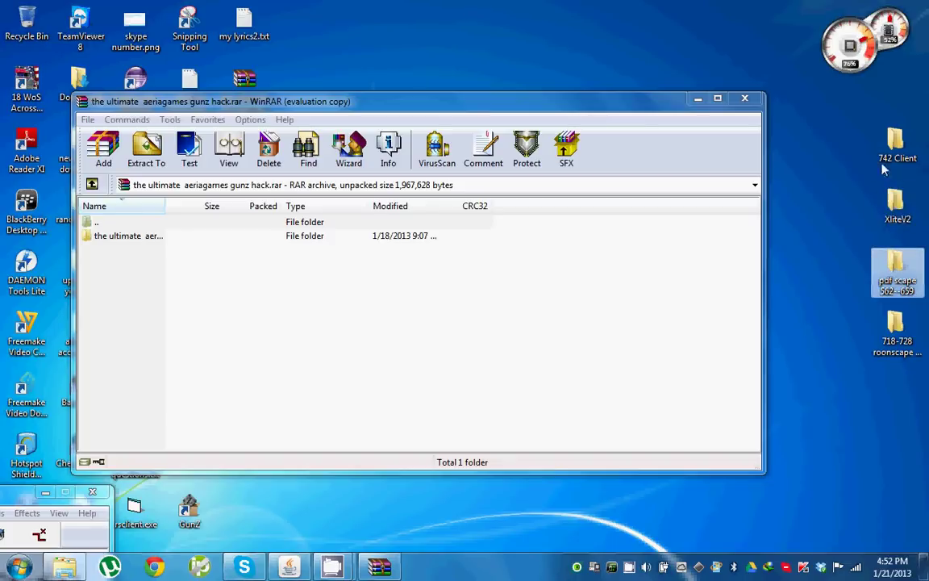
pyautogui.click(896, 203)
pyautogui.click(899, 157)
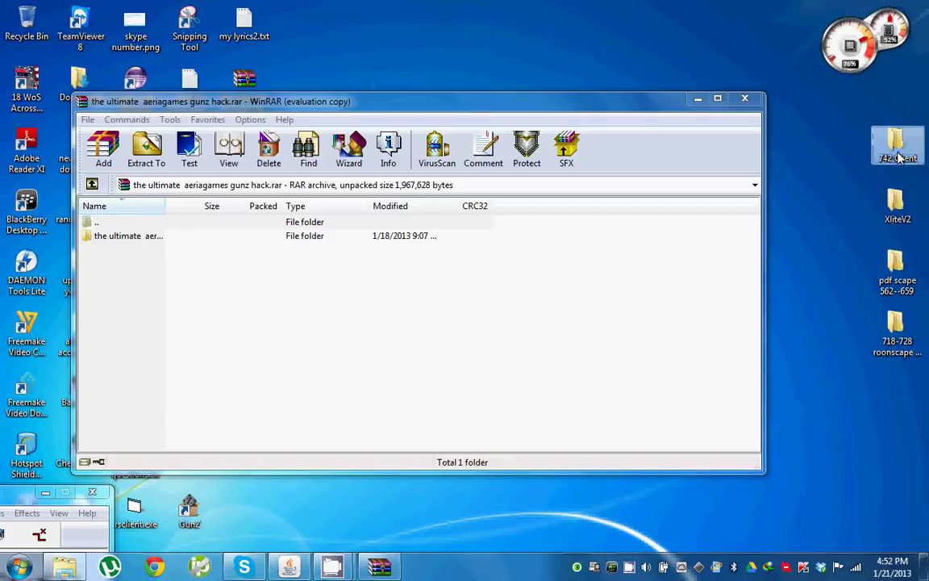
# Step: View compile.bat and run.bat in the XliteV2 desktop folder, and minimize the folder window
pyautogui.doubleClick(898, 206)
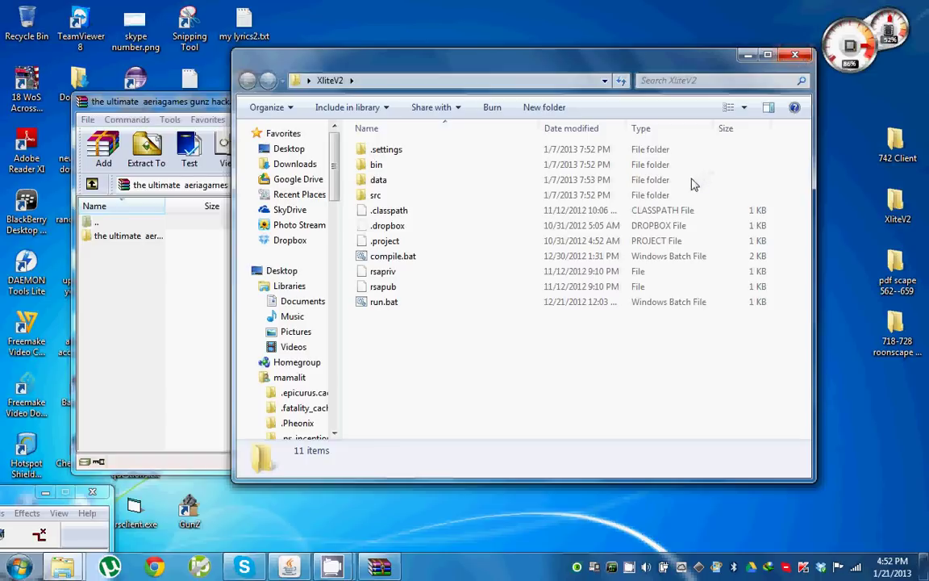
pyautogui.click(383, 257)
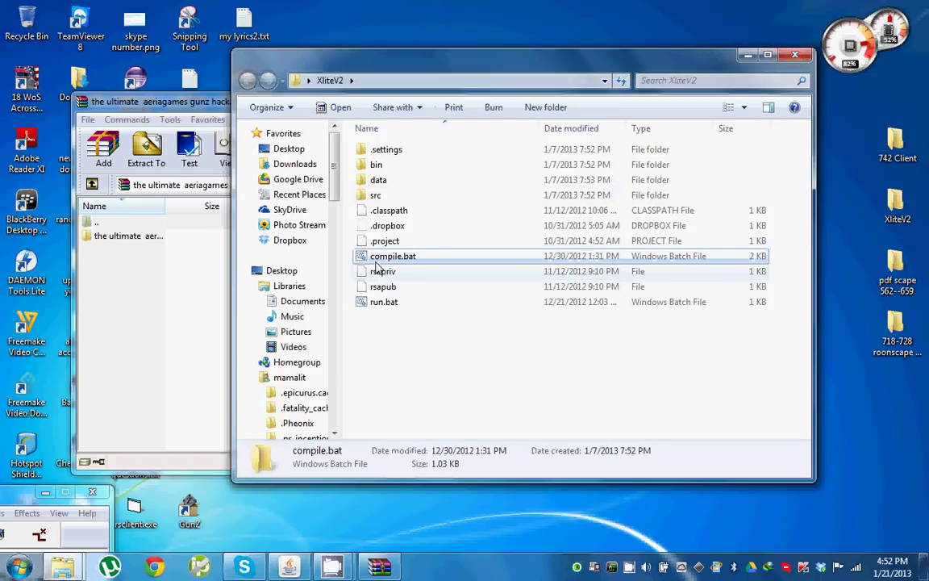
pyautogui.click(402, 321)
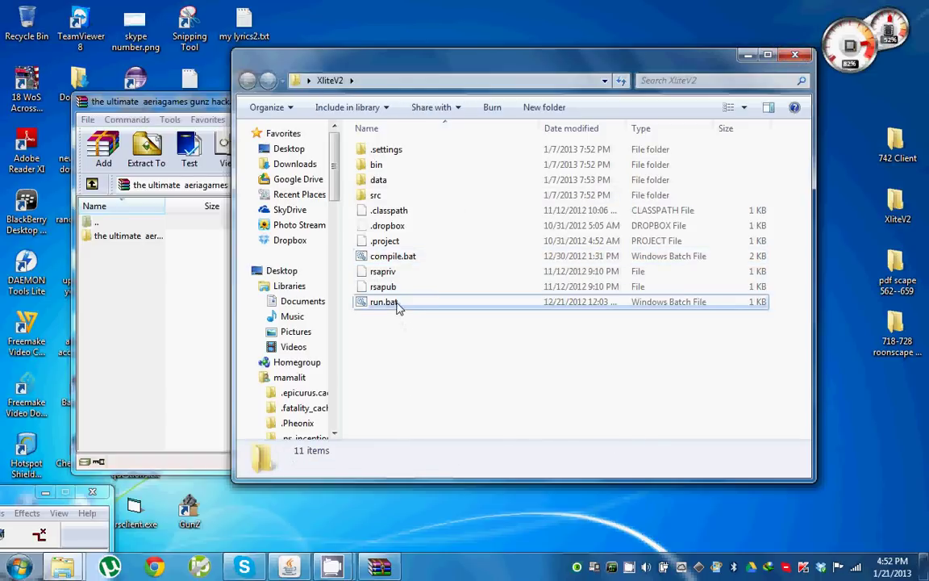
pyautogui.click(391, 304)
pyautogui.click(382, 258)
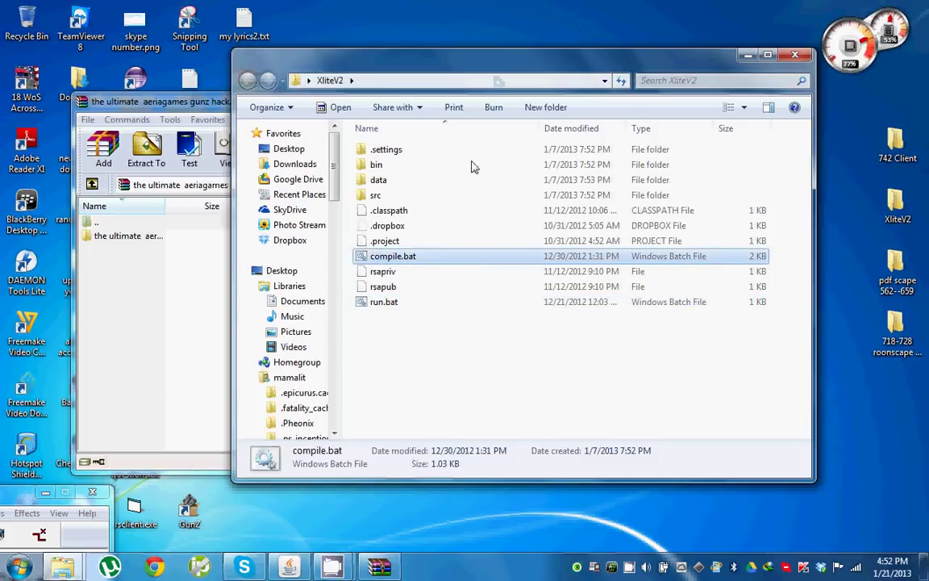
pyautogui.click(748, 54)
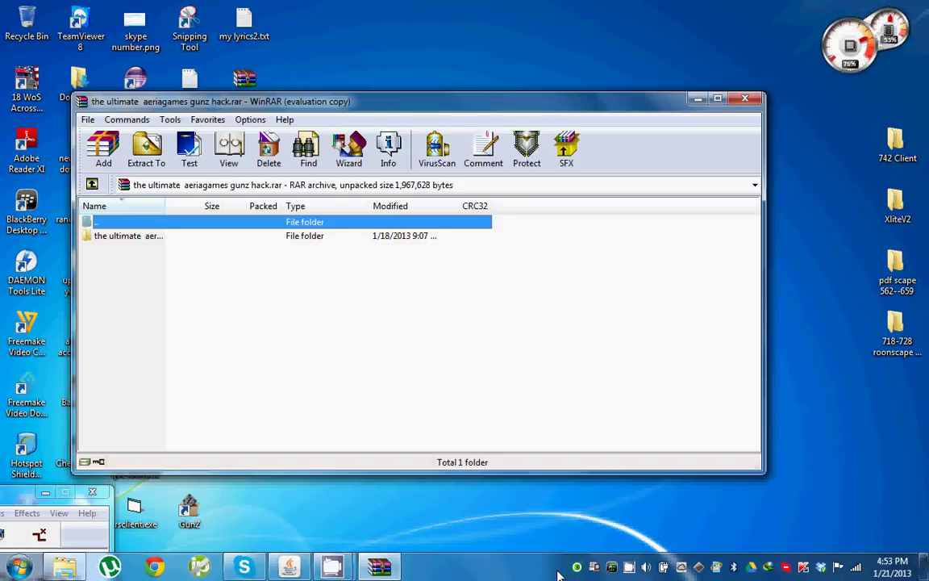
# Step: Open the folder inside the archive, read "readme and instructions.txt", and close the text file
pyautogui.doubleClick(142, 237)
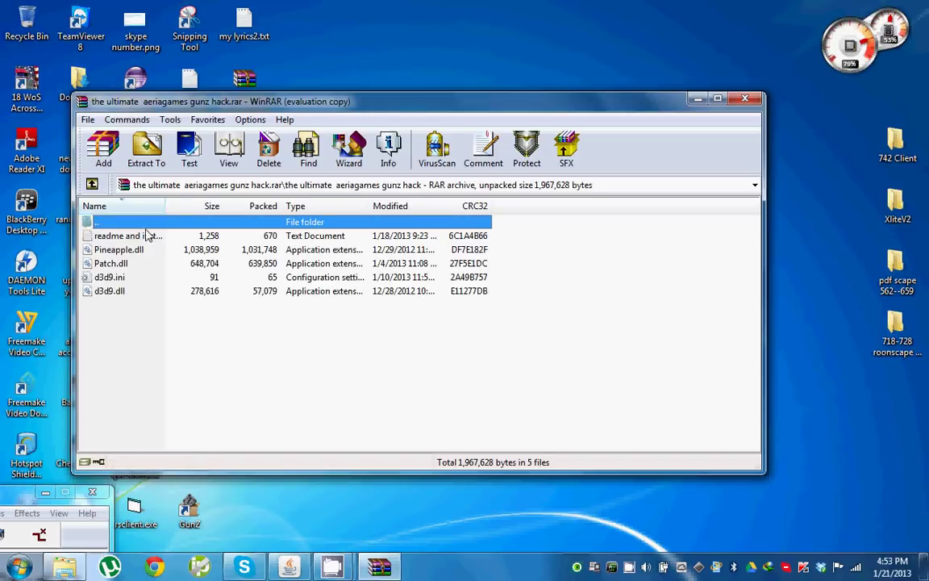
pyautogui.click(150, 237)
pyautogui.doubleClick(151, 239)
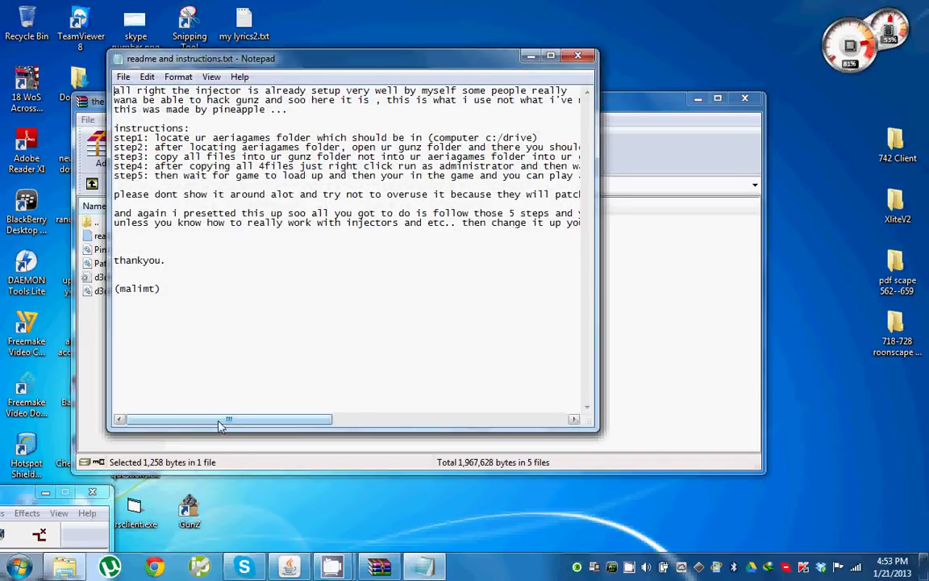
pyautogui.moveTo(224, 423); pyautogui.dragTo(158, 448)
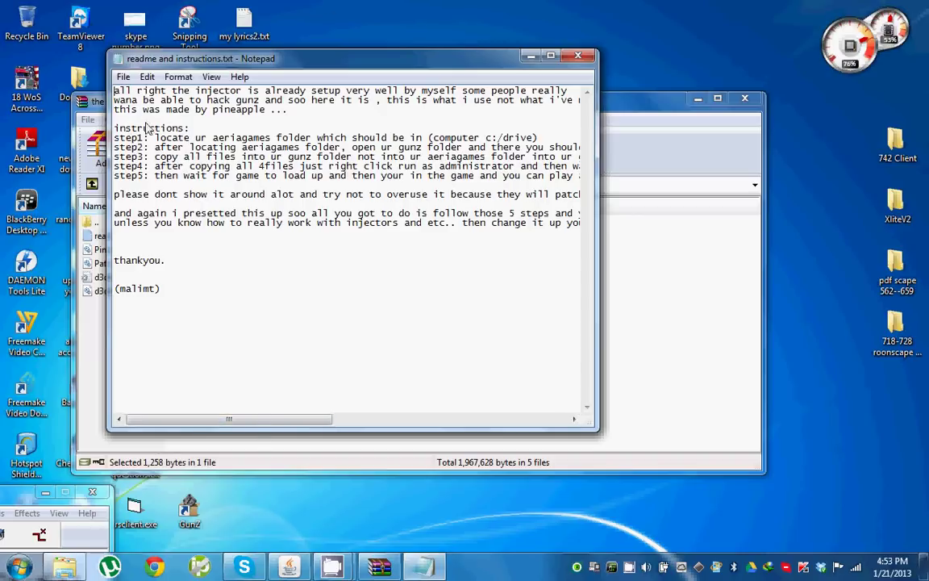
pyautogui.click(578, 55)
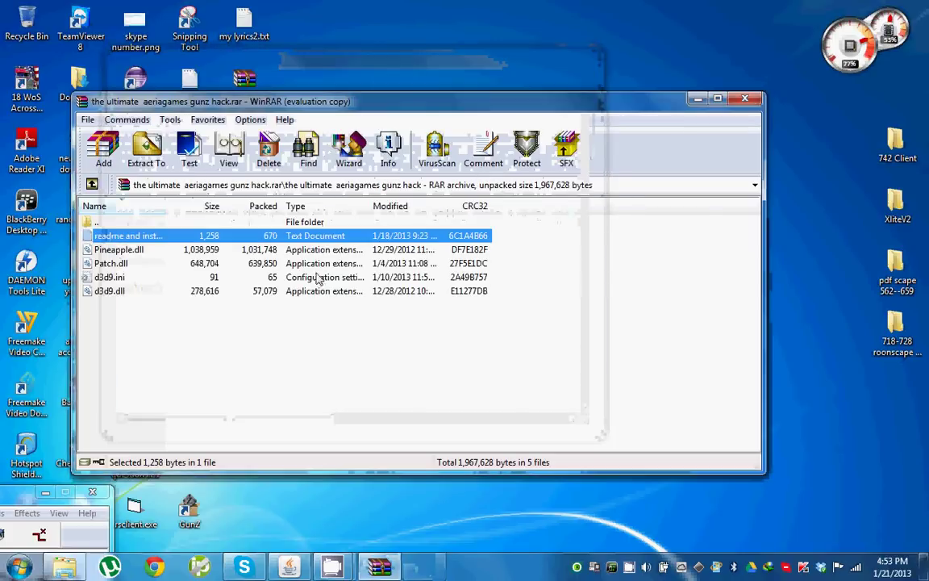
# Step: Review the archive's Pineapple.dll, Patch.dll, d3d9.ini and d3d9.dll files one by one
pyautogui.click(125, 250)
pyautogui.click(123, 264)
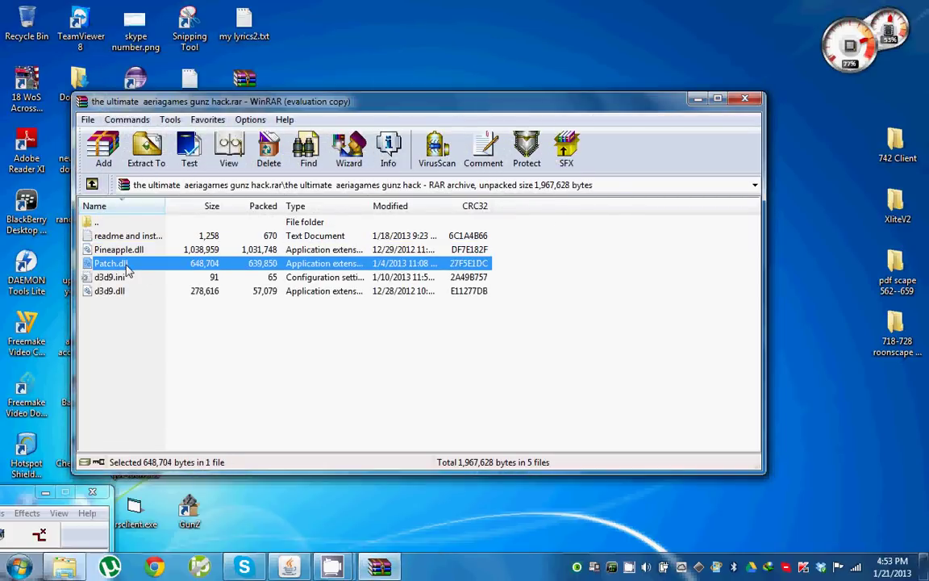
pyautogui.click(126, 277)
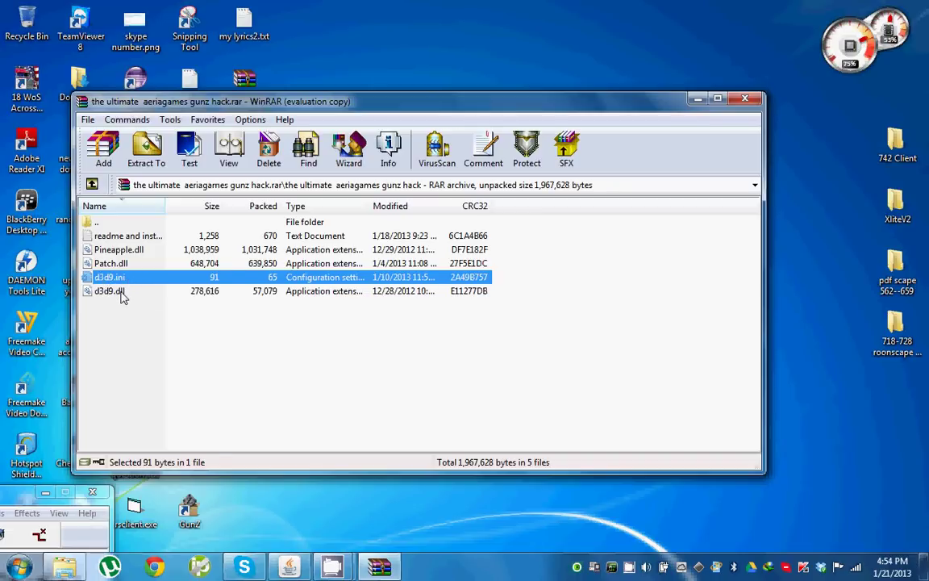
pyautogui.click(123, 292)
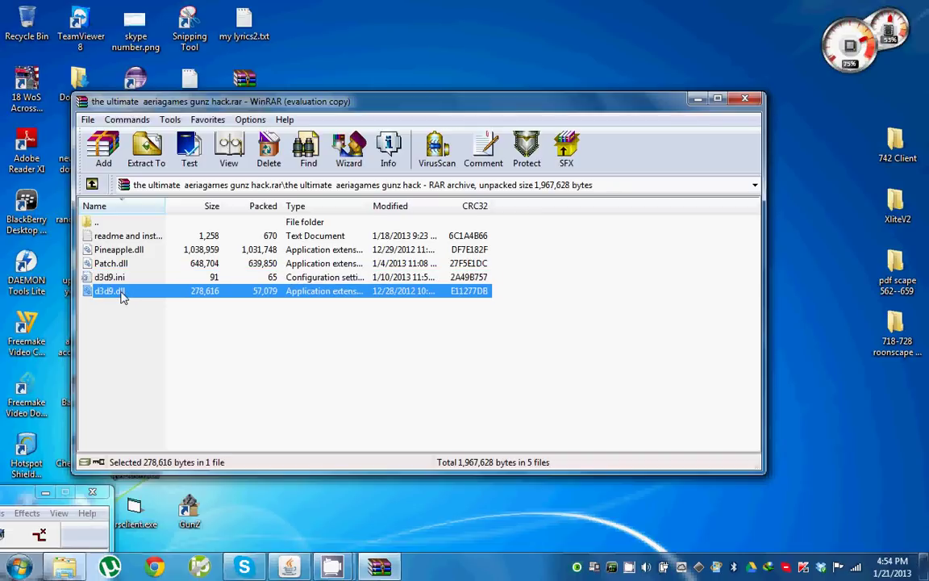
# Step: Reopen "readme and instructions.txt", close it with its modification updated in the archive, and close the archive
pyautogui.doubleClick(124, 236)
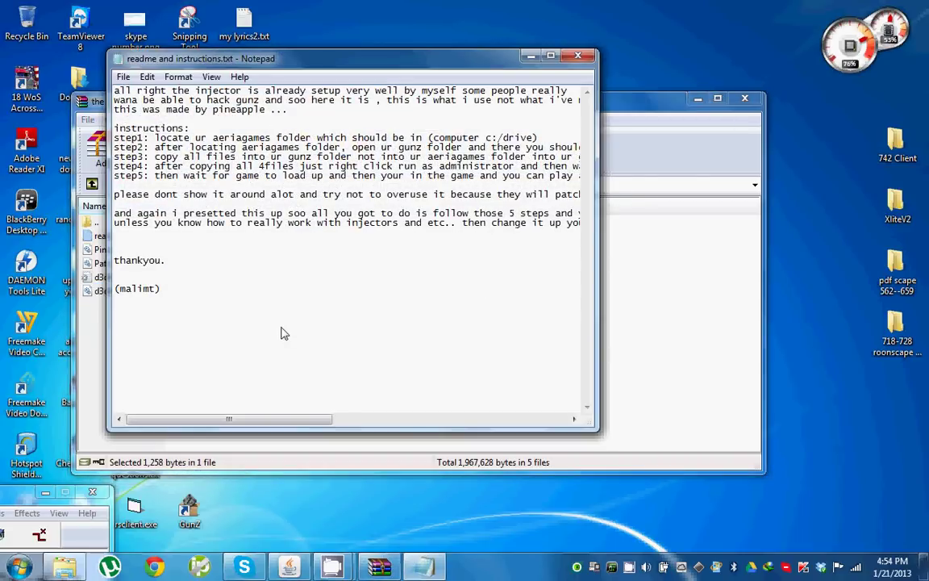
pyautogui.click(591, 58)
pyautogui.click(441, 301)
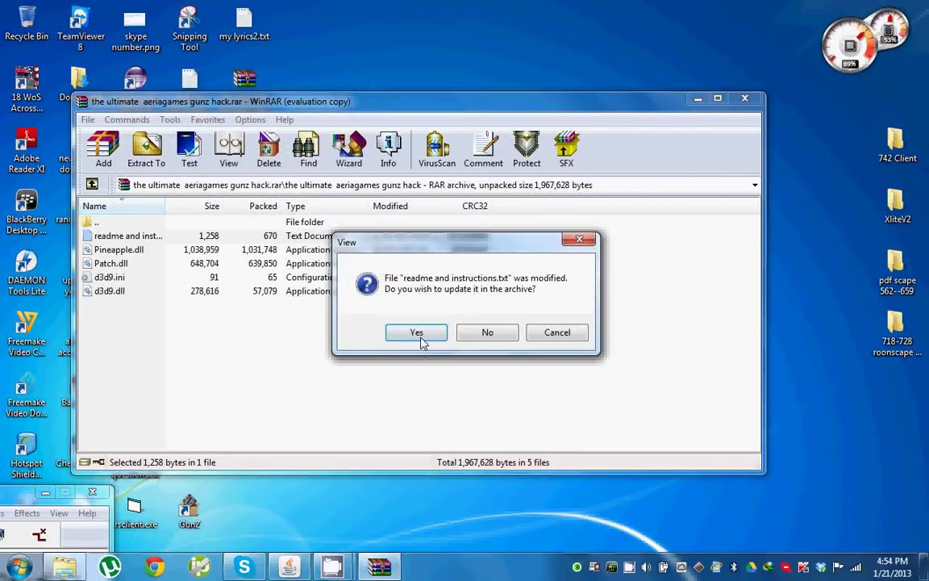
pyautogui.click(418, 333)
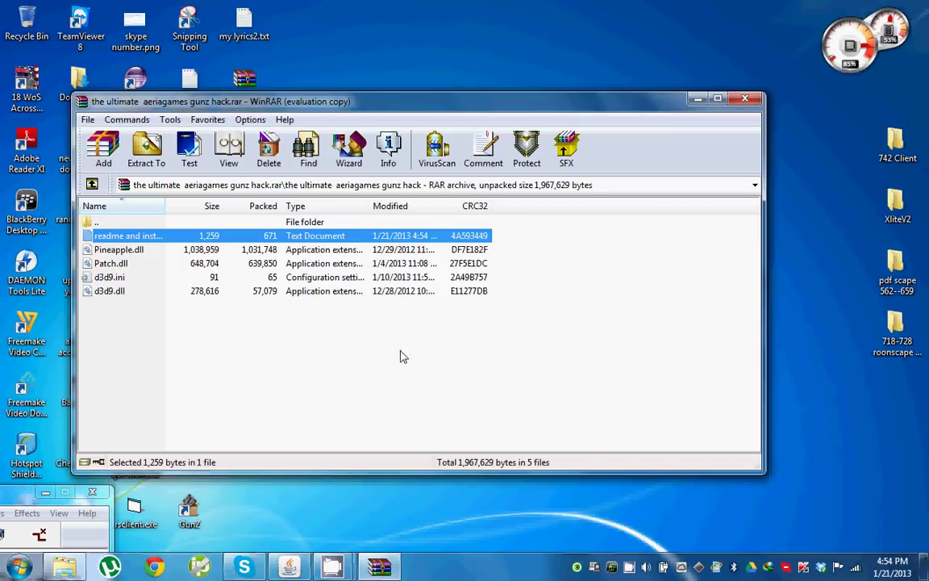
pyautogui.click(744, 99)
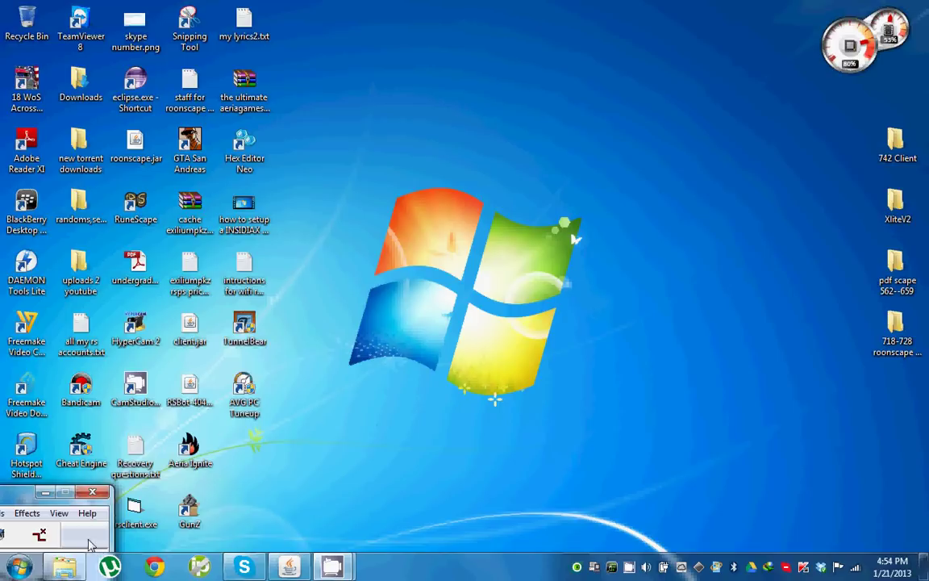
pyautogui.click(74, 566)
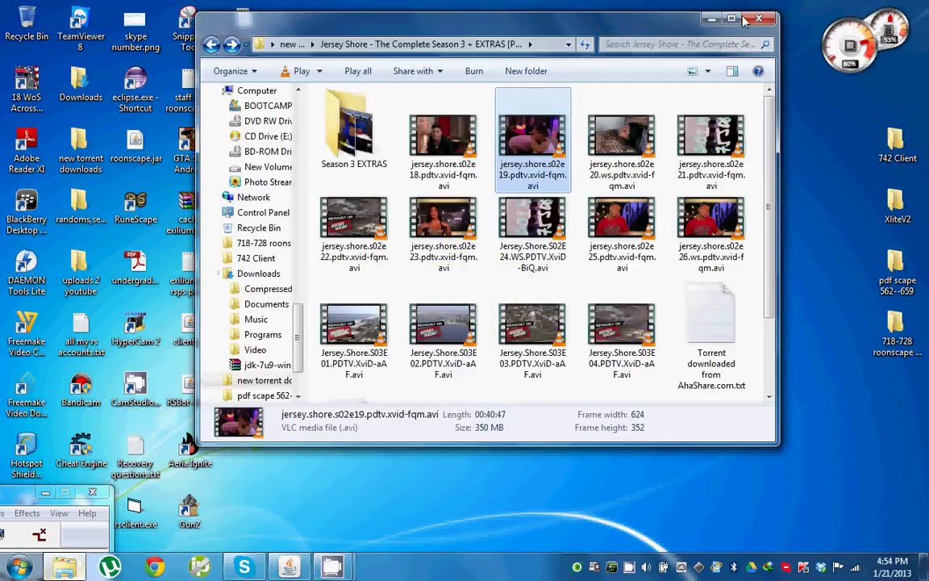
pyautogui.click(711, 18)
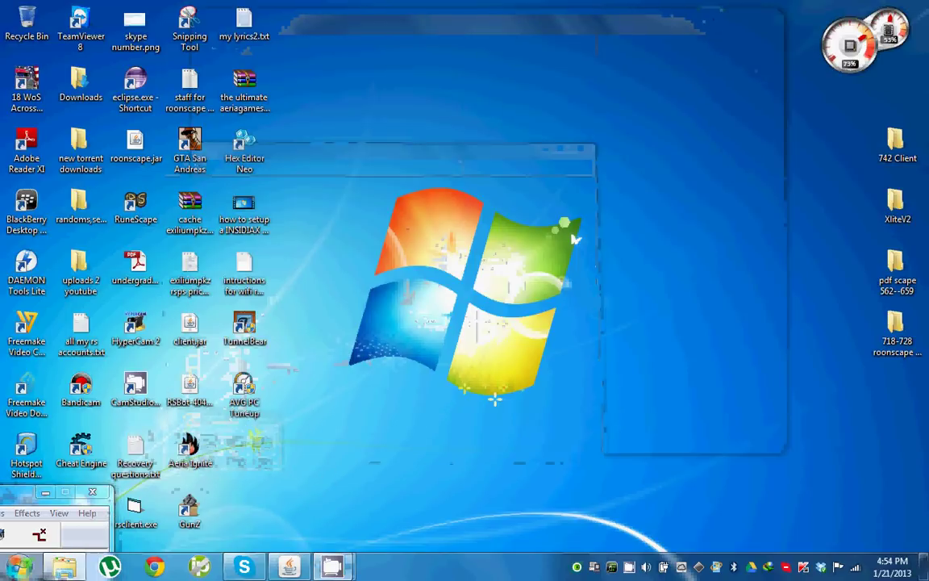
pyautogui.press('super')
pyautogui.click(289, 565)
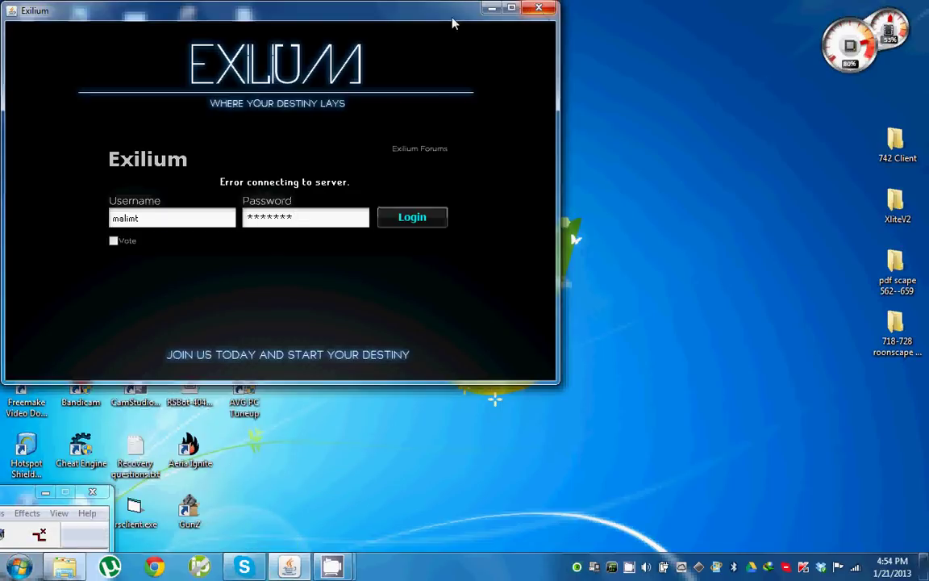
pyautogui.click(491, 9)
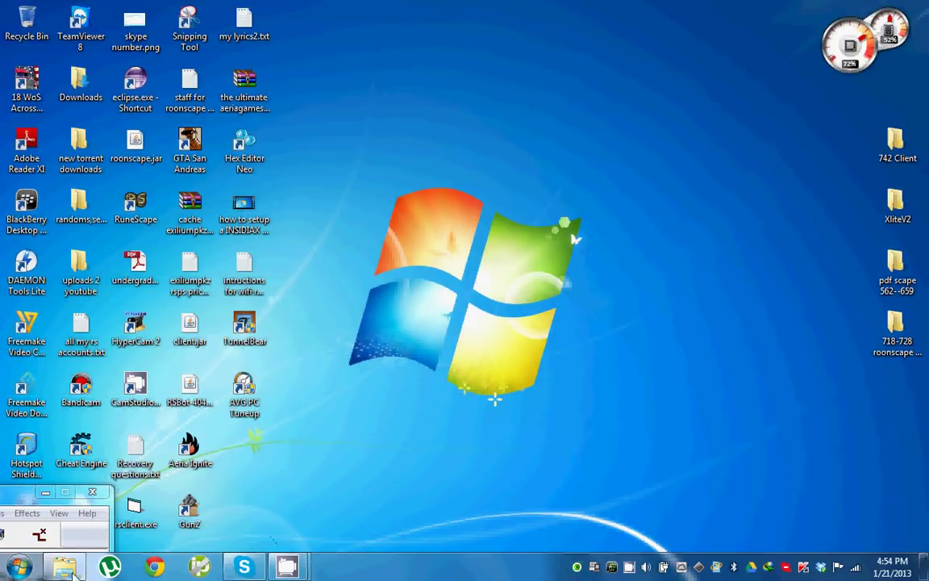
# Step: Open the BOOTCAMP (C:) drive from Computer
pyautogui.click(18, 567)
pyautogui.click(258, 363)
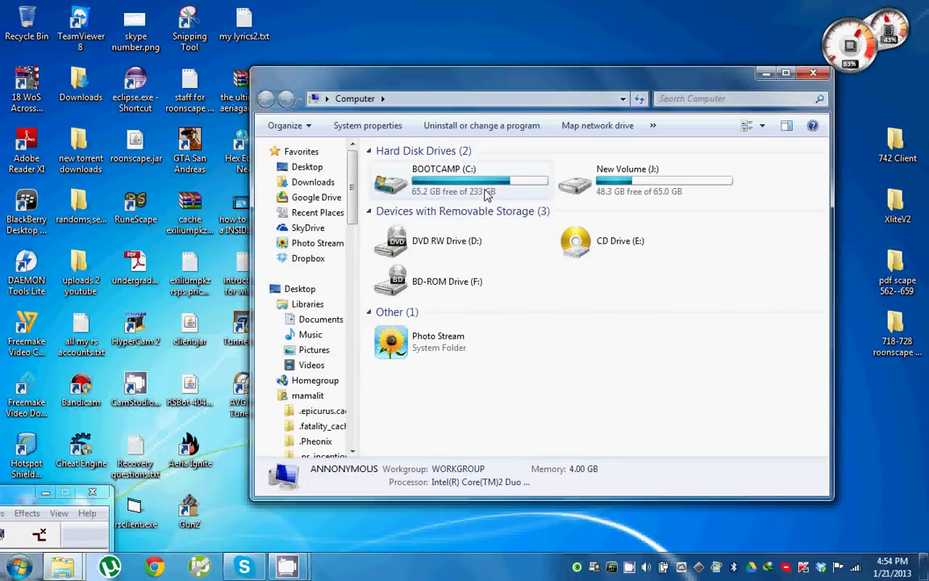
pyautogui.doubleClick(484, 192)
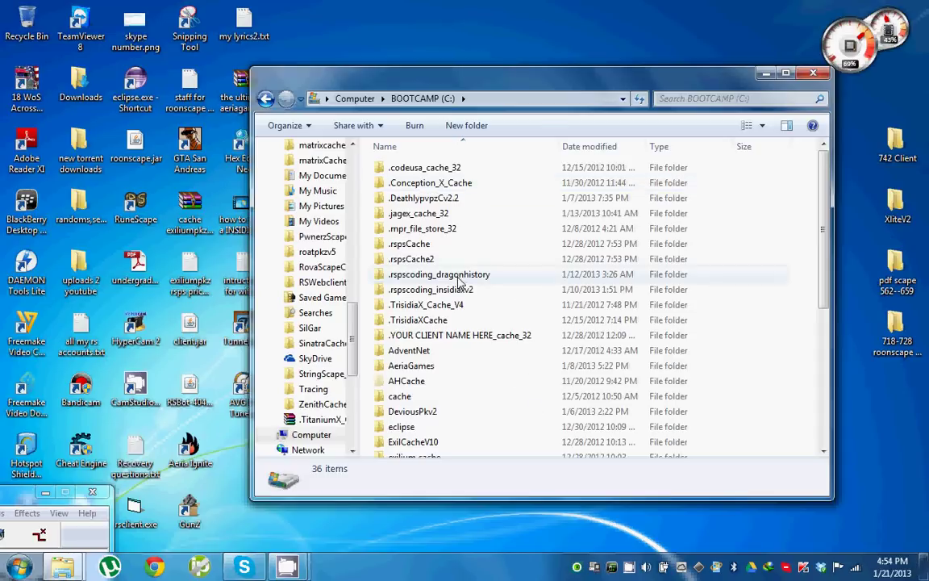
# Step: Open the GunZ folder inside AeriaGames on the C: drive and bring its program files into view
pyautogui.click(456, 304)
pyautogui.press('Down')
pyautogui.press('Down')
pyautogui.press('Down')
pyautogui.press('Down')
pyautogui.press('Down')
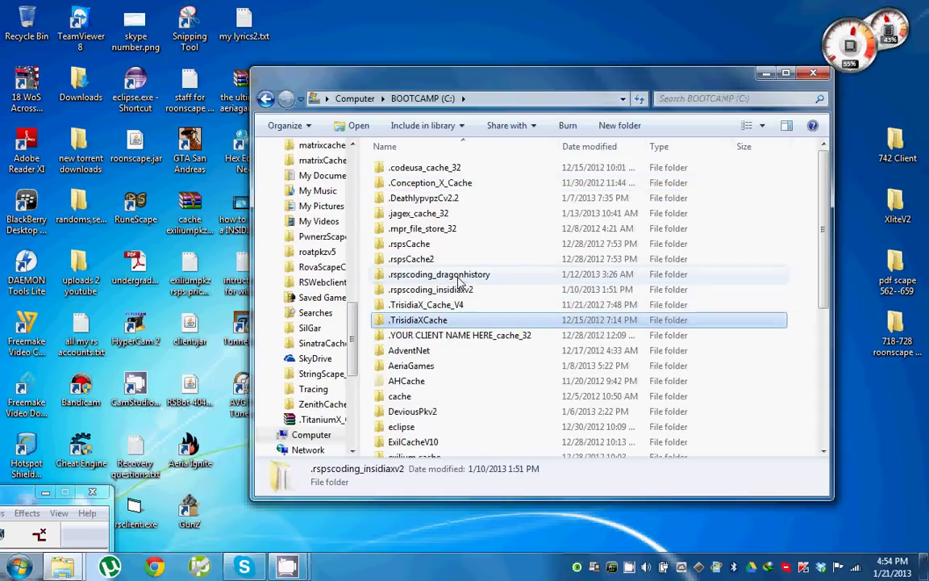
pyautogui.press('Up')
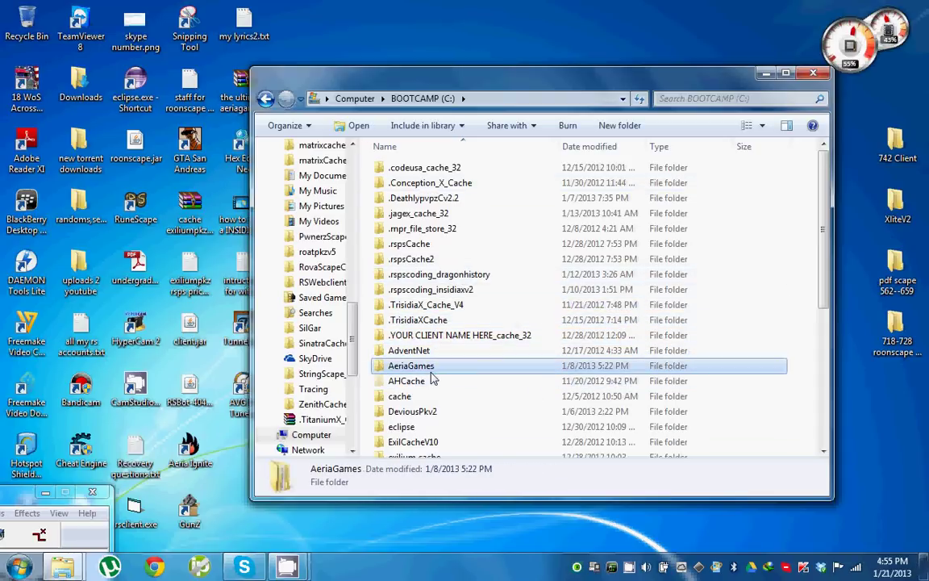
pyautogui.doubleClick(423, 367)
pyautogui.doubleClick(408, 184)
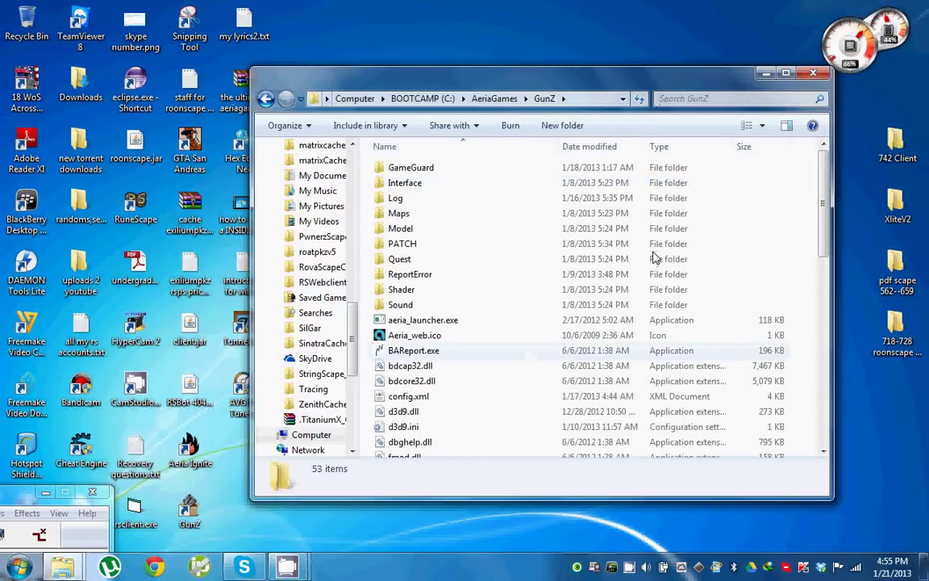
pyautogui.scroll(-5, 654, 257)
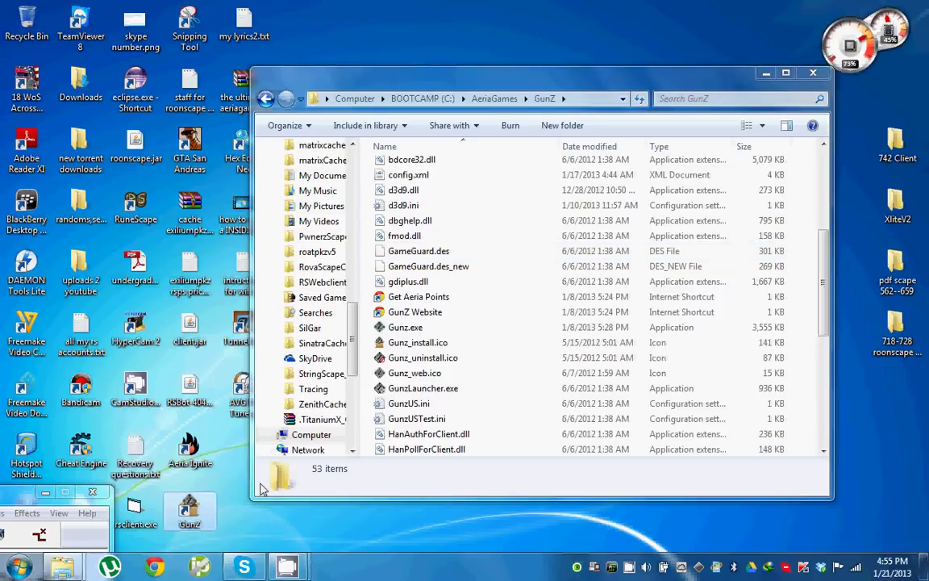
# Step: Run Gunz.exe from the GunZ folder as administrator and minimize the folder window
pyautogui.click(411, 328)
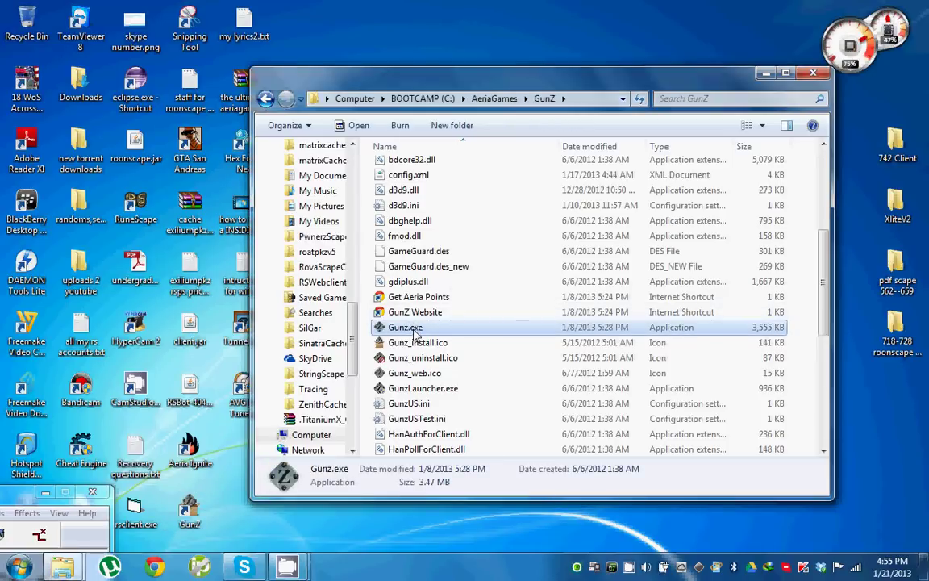
pyautogui.rightClick(415, 334)
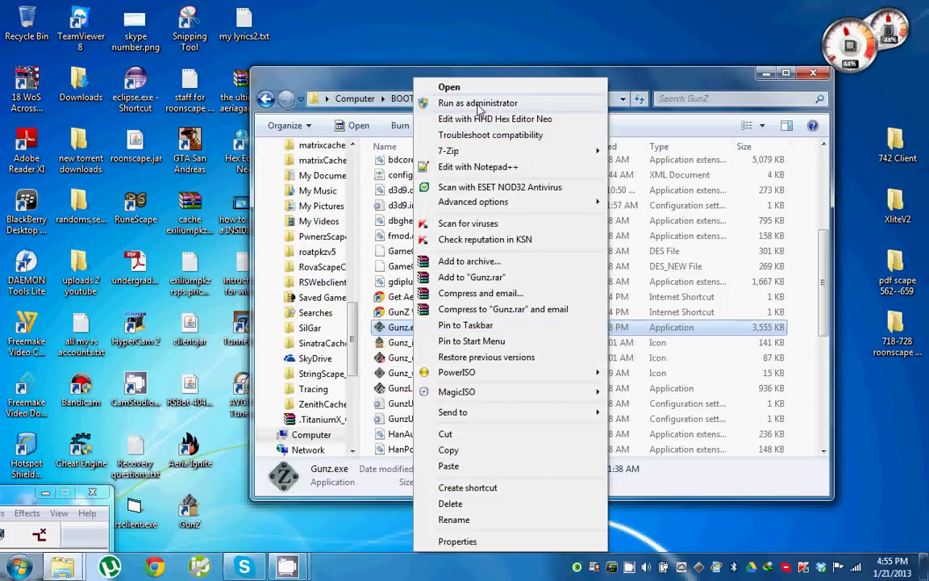
pyautogui.click(478, 103)
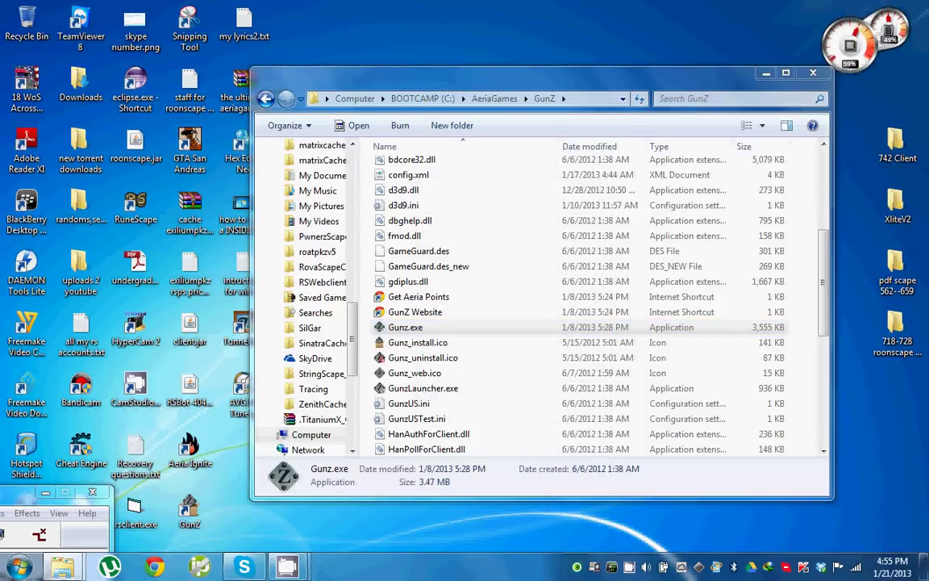
pyautogui.click(763, 74)
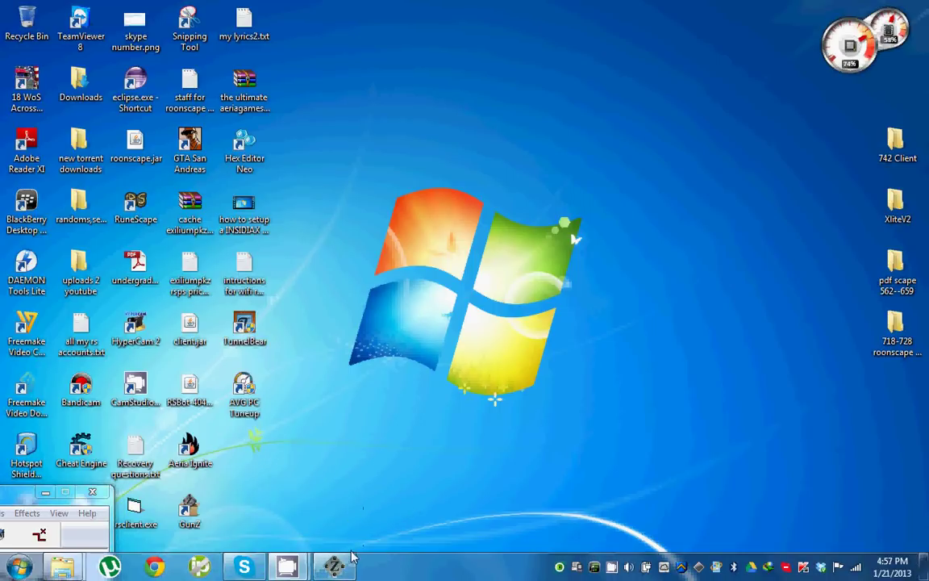
# Step: Start Windows Task Manager and show its list of running processes
pyautogui.rightClick(450, 568)
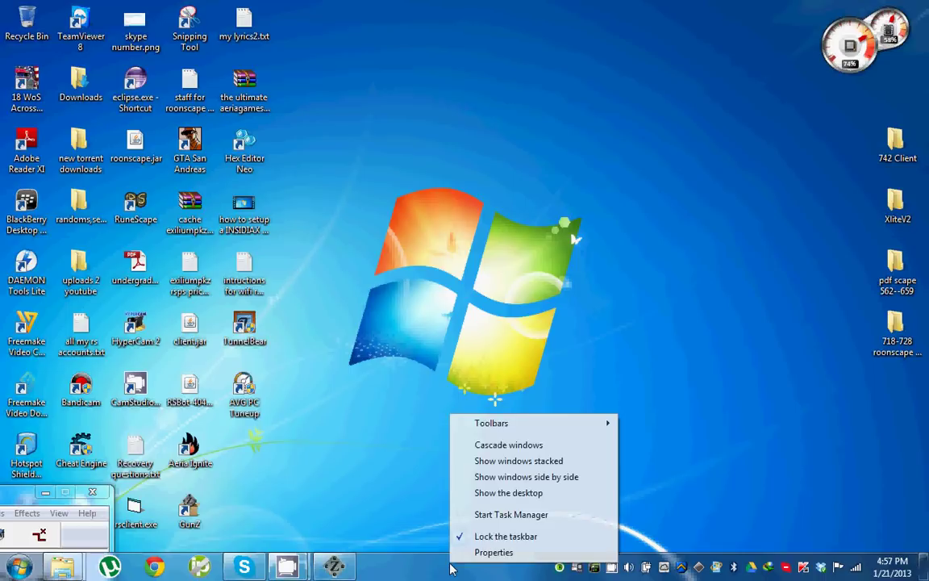
pyautogui.click(482, 516)
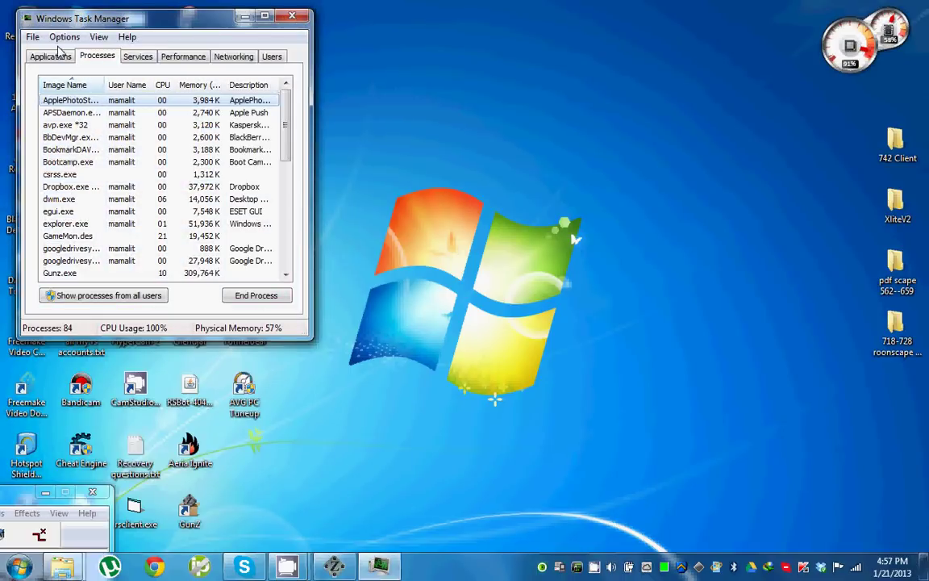
pyautogui.click(51, 56)
pyautogui.click(95, 59)
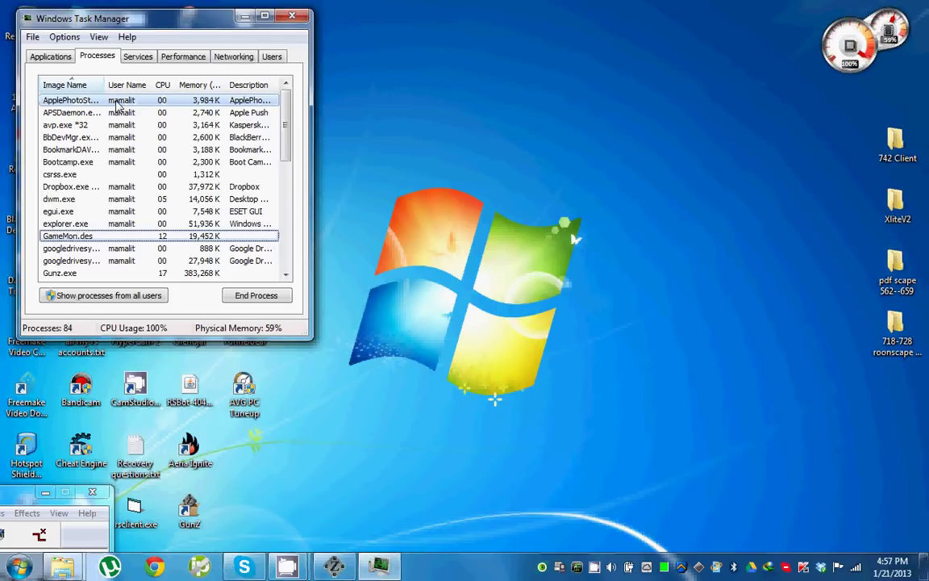
# Step: Try to end the Gunz.exe process in Task Manager and dismiss the resulting dialog
pyautogui.click(177, 273)
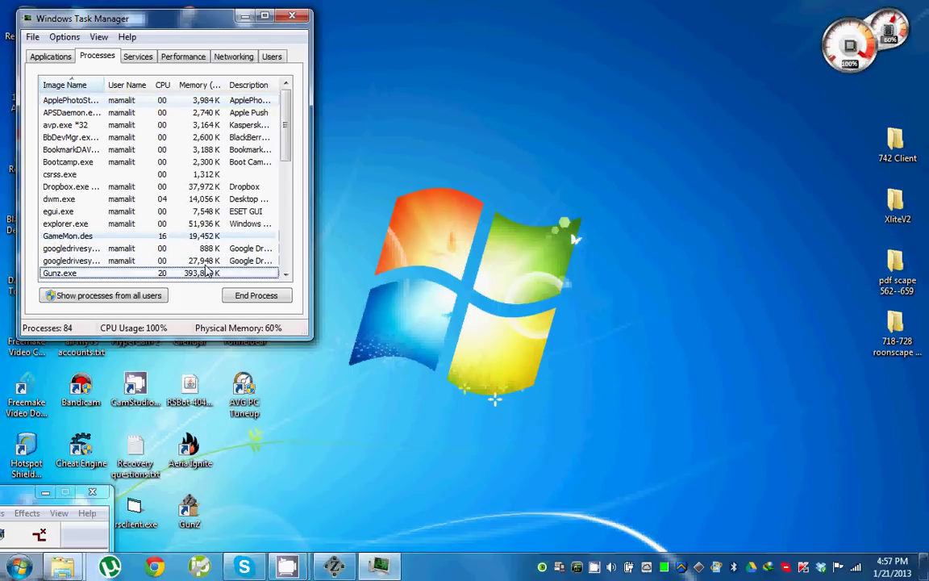
pyautogui.click(248, 299)
pyautogui.click(488, 307)
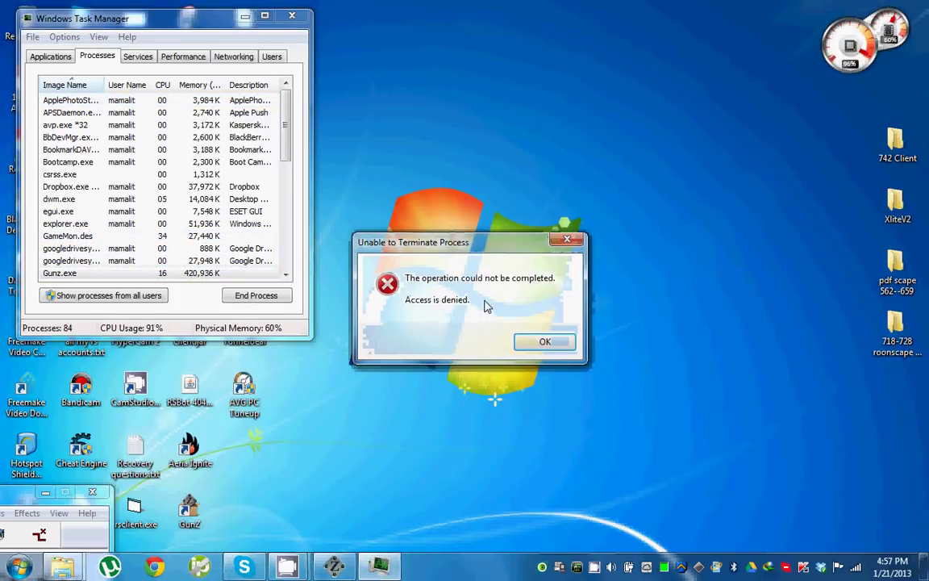
pyautogui.click(546, 343)
# Step: Try to close the running Gunz window from its taskbar entry
pyautogui.rightClick(334, 567)
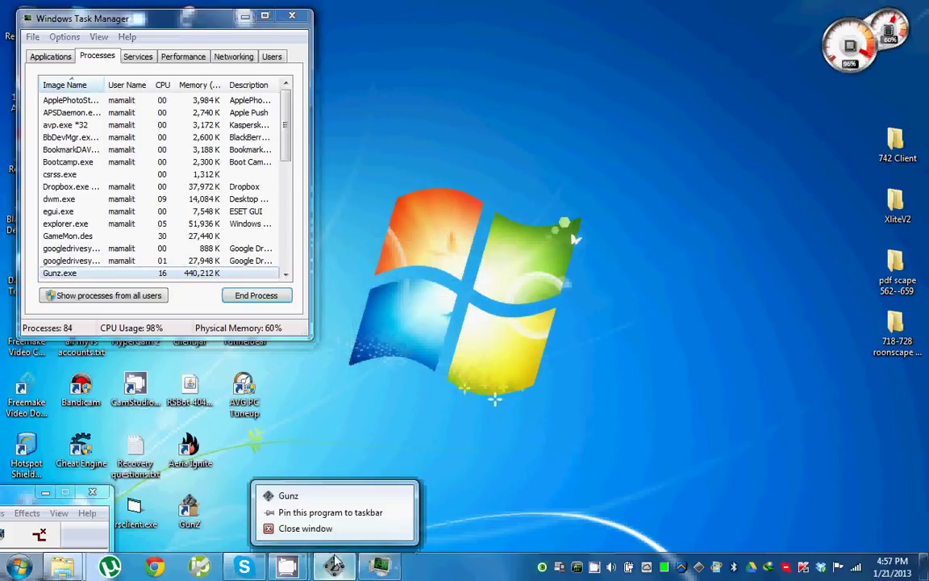
pyautogui.click(268, 533)
pyautogui.rightClick(335, 568)
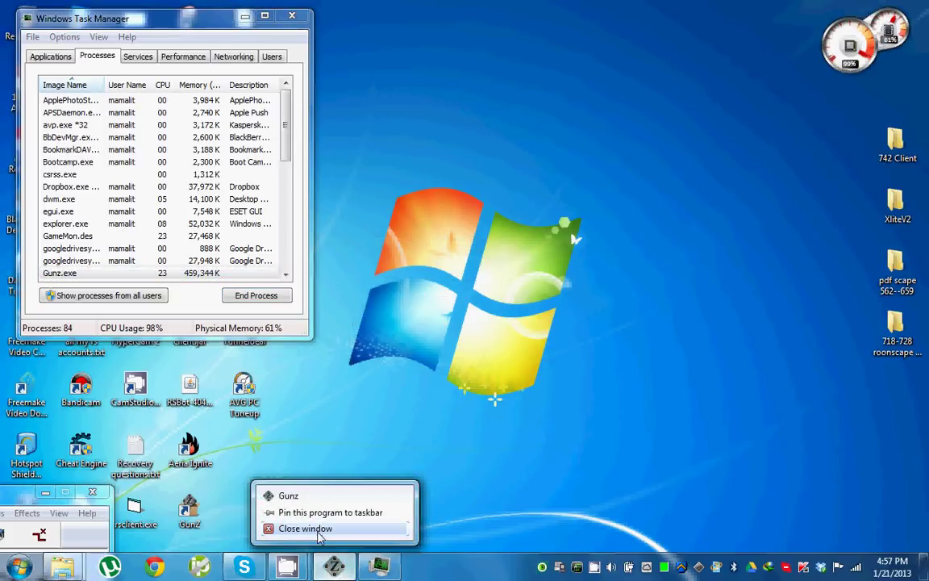
pyautogui.click(320, 530)
# Step: Go from the Gunz application entry in Task Manager to its process and try to end it again
pyautogui.click(50, 60)
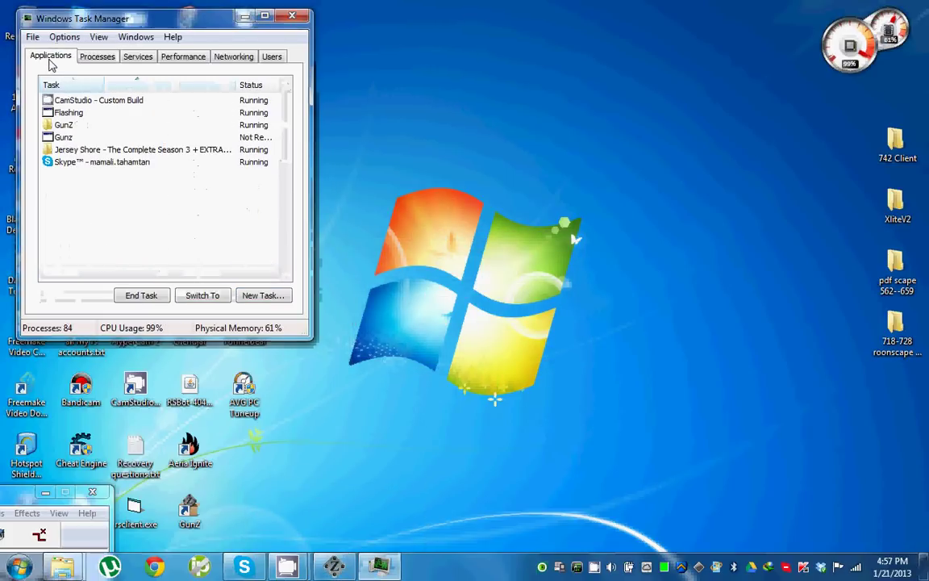
pyautogui.rightClick(77, 137)
pyautogui.click(193, 302)
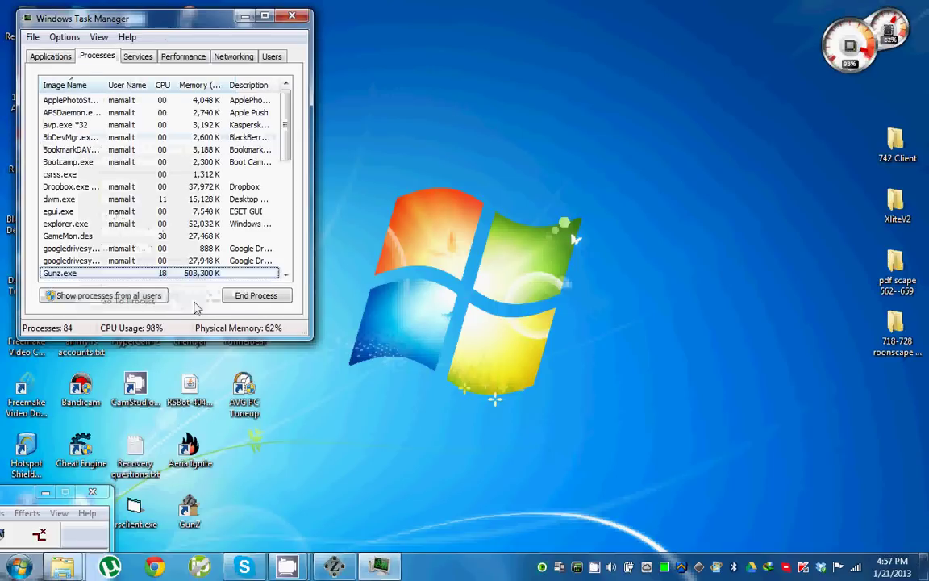
pyautogui.click(256, 295)
pyautogui.click(496, 305)
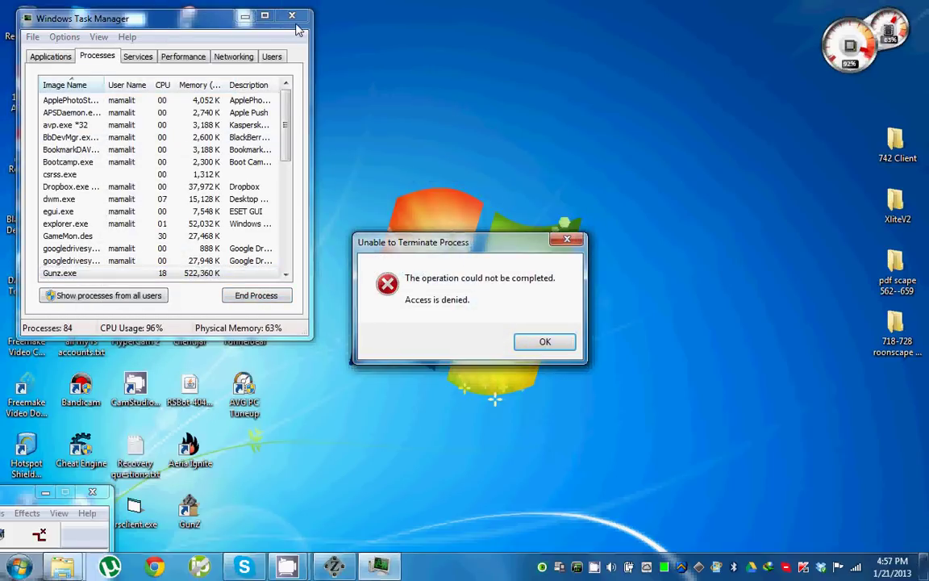
pyautogui.click(545, 342)
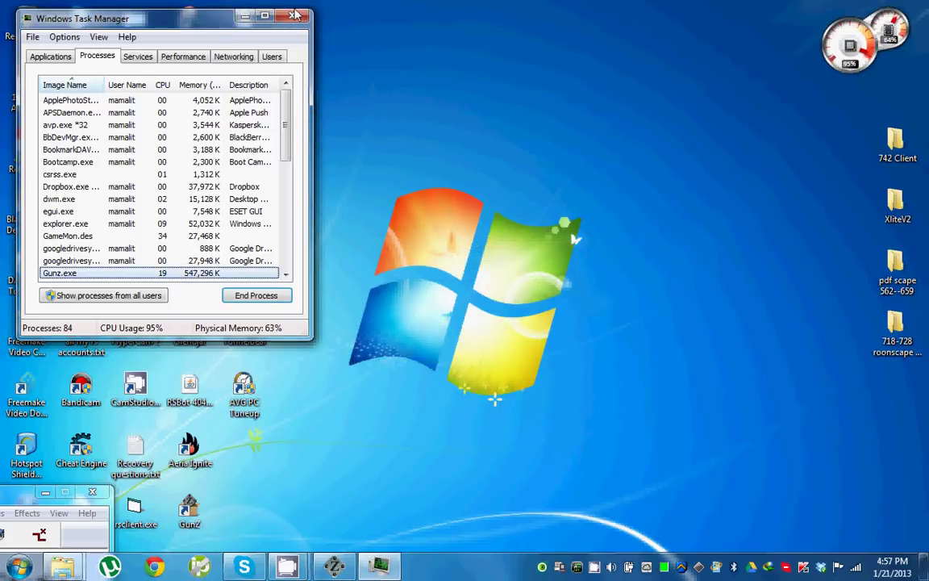